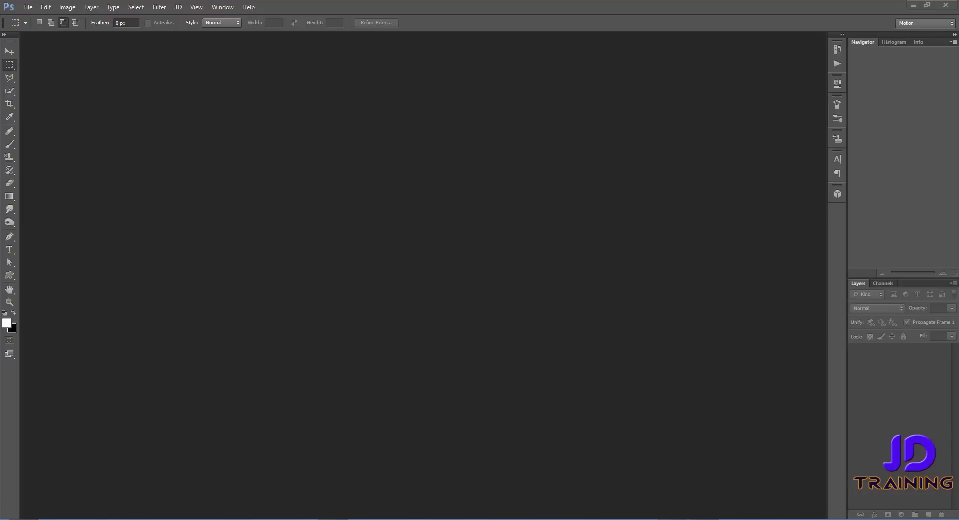
Open the portrait photo and duplicate it onto two new layers
{"action": "left_click_drag", "start_coordinate": [385, 264], "coordinate": [385, 264]}
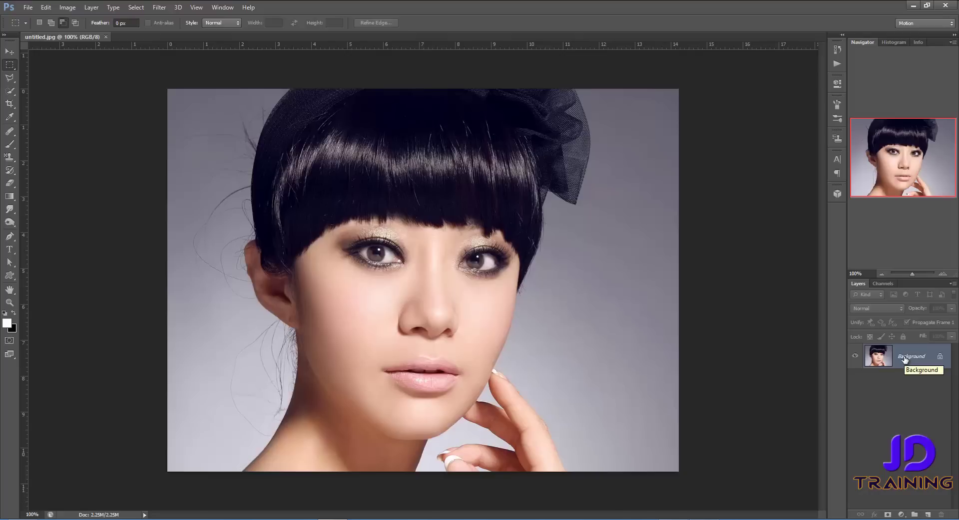
{"action": "key", "text": "ctrl+j"}
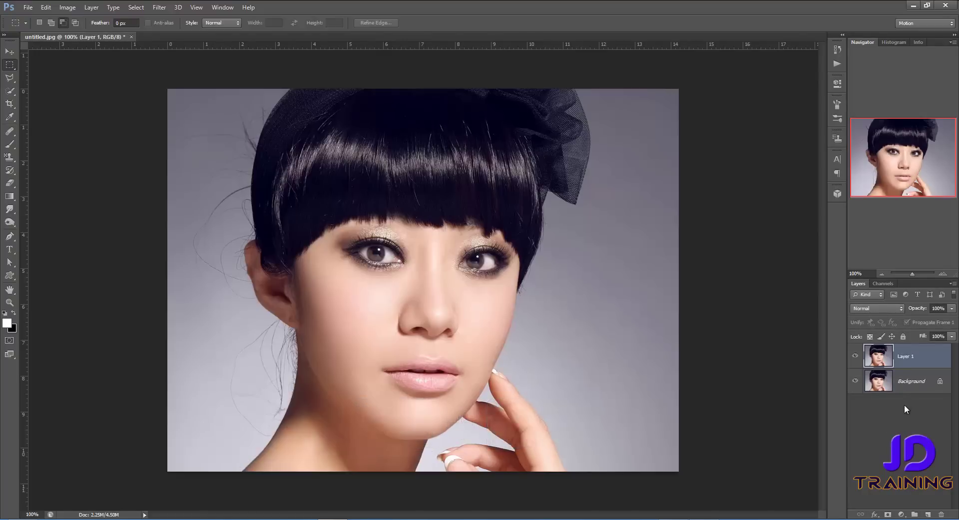
{"action": "key", "text": "ctrl+j"}
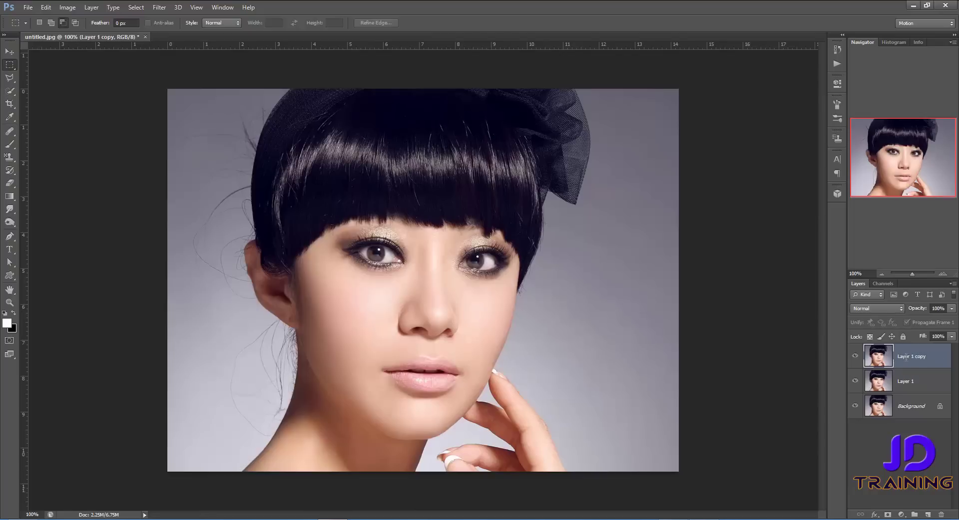
Rename the top copy 'cartoon' and the one below 'textured', then select cartoon
{"action": "double_click", "coordinate": [905, 357]}
{"action": "type", "text": "cartoon"}
{"action": "double_click", "coordinate": [908, 379]}
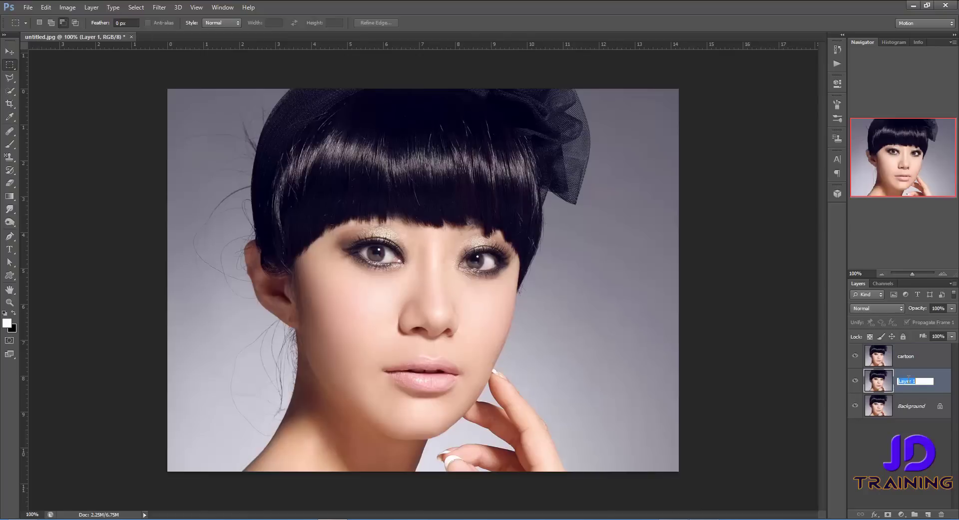
{"action": "type", "text": "textured"}
{"action": "left_click", "coordinate": [914, 365]}
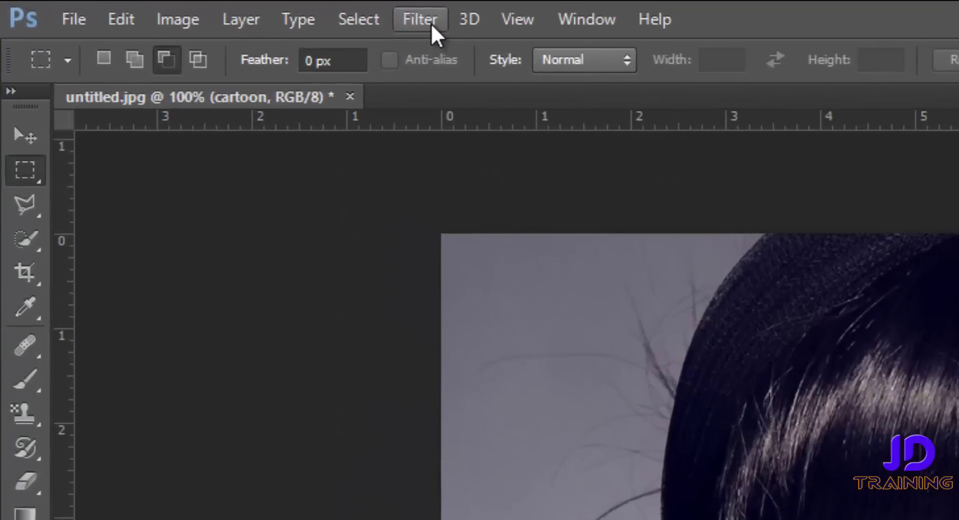
Pick Poster Edges from the Filter Gallery's Artistic group, framing the face in the preview
{"action": "left_click", "coordinate": [164, 11]}
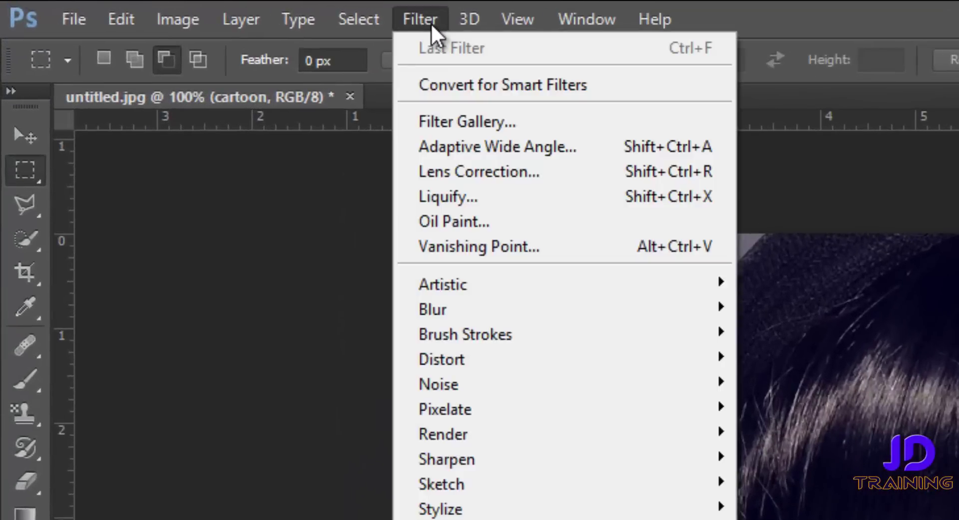
{"action": "left_click", "coordinate": [447, 122]}
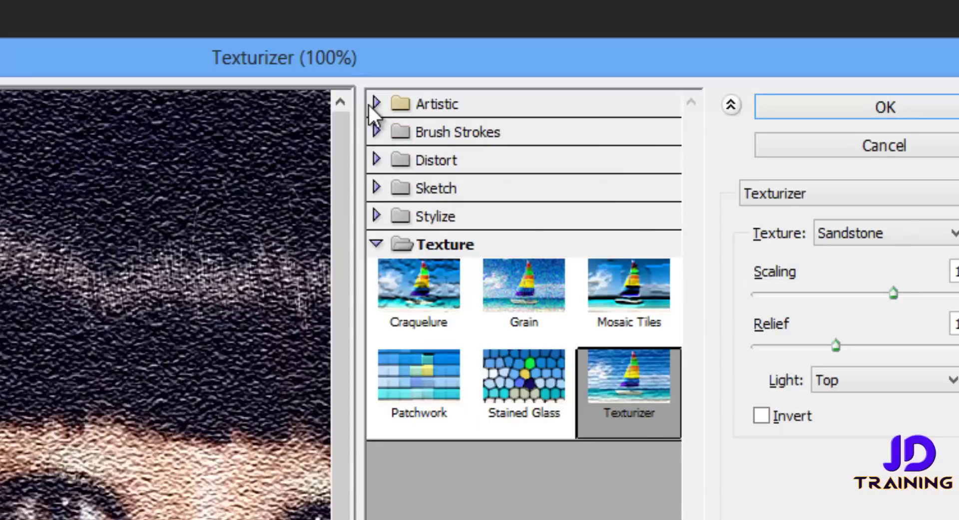
{"action": "left_click", "coordinate": [372, 104]}
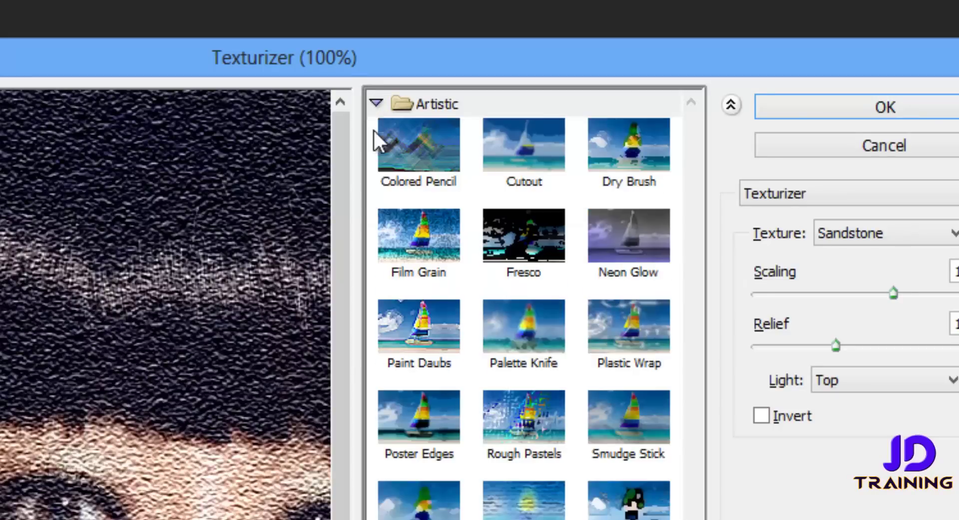
{"action": "left_click", "coordinate": [420, 427]}
{"action": "mouse_move", "coordinate": [391, 312]}
{"action": "left_mouse_down"}
{"action": "mouse_move", "coordinate": [343, 215]}
{"action": "mouse_move", "coordinate": [318, 208]}
{"action": "left_mouse_up"}
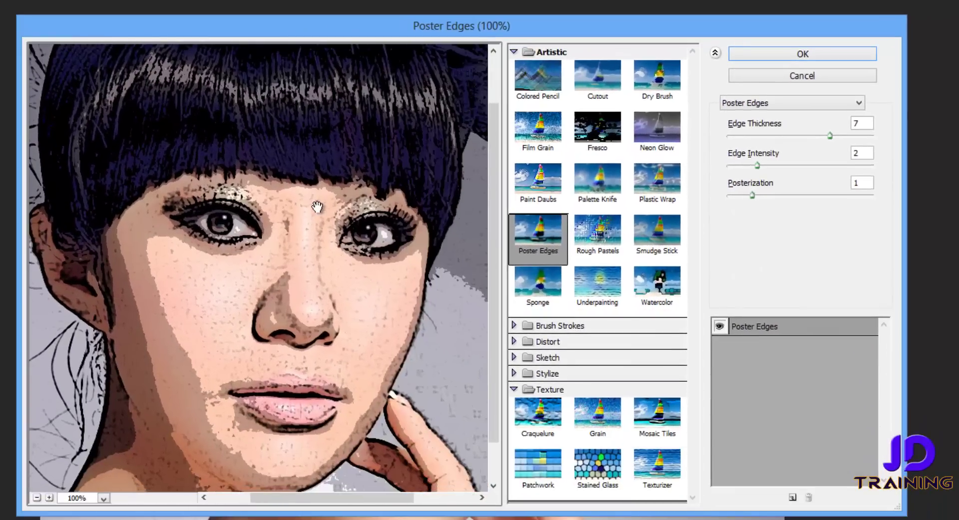
{"action": "mouse_move", "coordinate": [223, 200]}
{"action": "left_mouse_down"}
{"action": "mouse_move", "coordinate": [402, 336]}
{"action": "mouse_move", "coordinate": [303, 281]}
{"action": "left_mouse_up"}
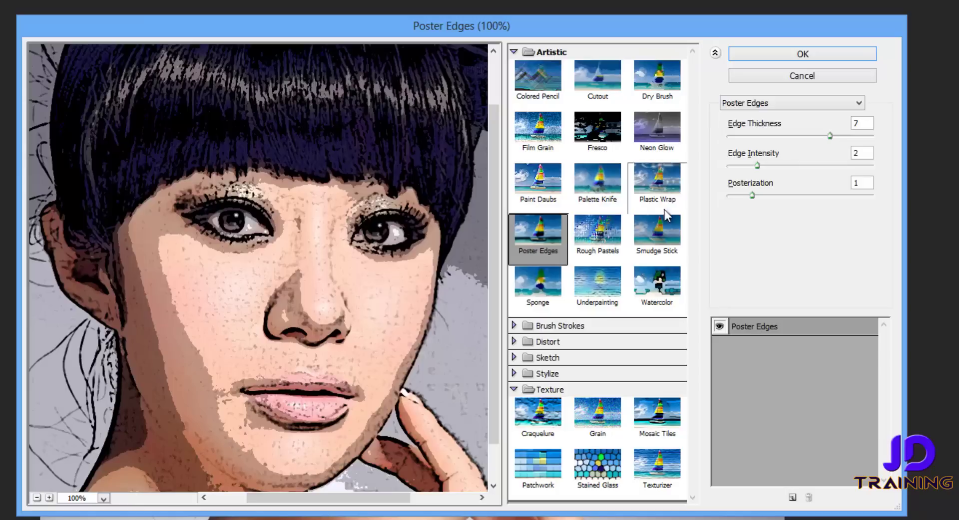
Set Poster Edges to Edge Thickness 3, Edge Intensity 1 and Posterization 1
{"action": "left_click_drag", "start_coordinate": [750, 196], "coordinate": [715, 201]}
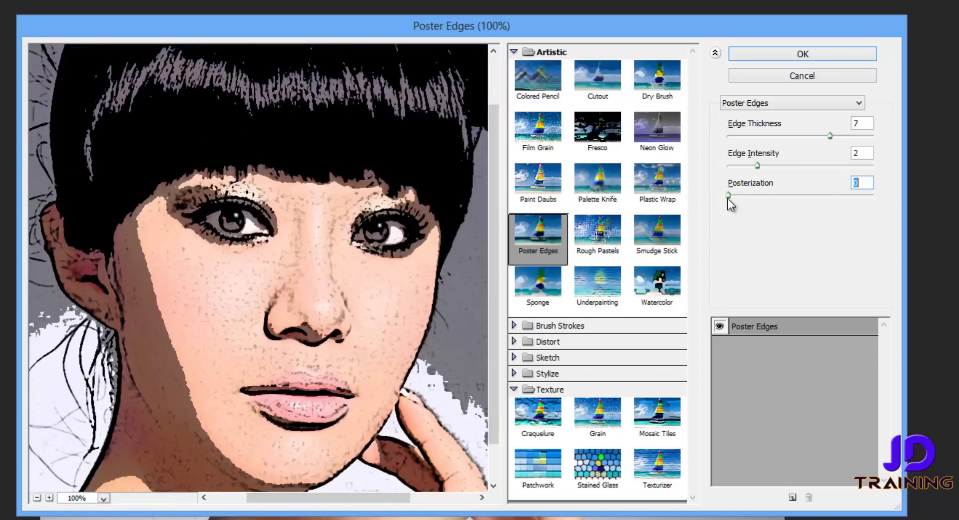
{"action": "mouse_move", "coordinate": [728, 199]}
{"action": "left_mouse_down"}
{"action": "mouse_move", "coordinate": [871, 199]}
{"action": "mouse_move", "coordinate": [757, 201]}
{"action": "left_mouse_up"}
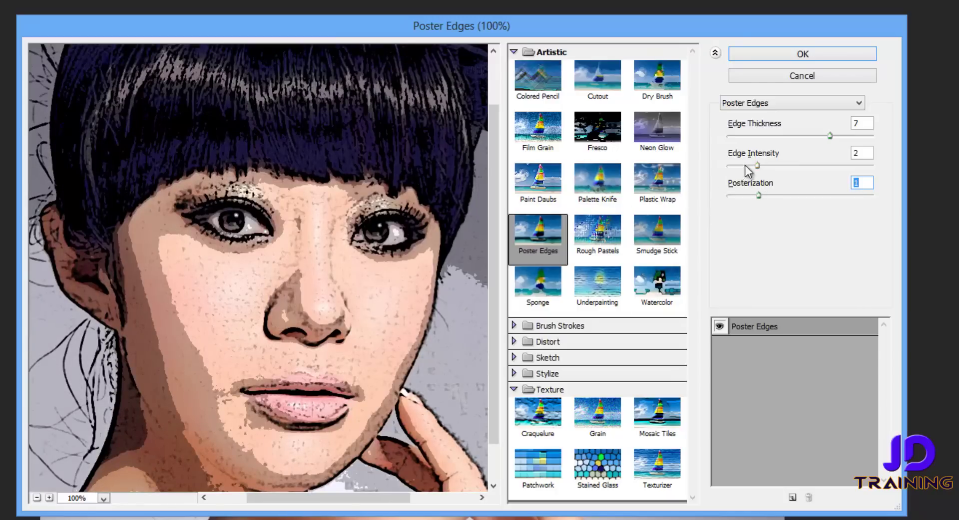
{"action": "mouse_move", "coordinate": [757, 166]}
{"action": "left_mouse_down"}
{"action": "mouse_move", "coordinate": [836, 168]}
{"action": "mouse_move", "coordinate": [735, 170]}
{"action": "mouse_move", "coordinate": [745, 176]}
{"action": "left_mouse_up"}
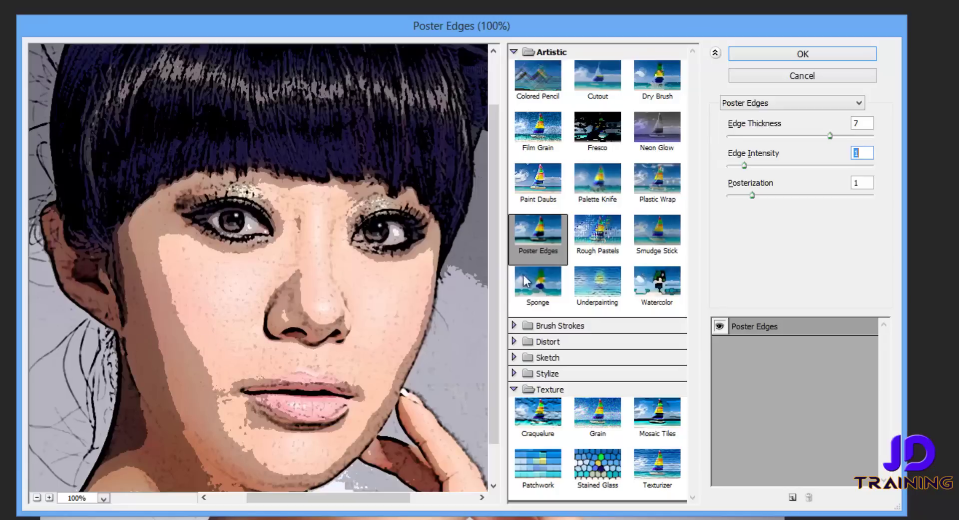
{"action": "left_click_drag", "start_coordinate": [830, 136], "coordinate": [767, 141]}
Apply Poster Edges, then hide the cartoon layer to reveal the textured copy beneath
{"action": "left_click", "coordinate": [822, 54]}
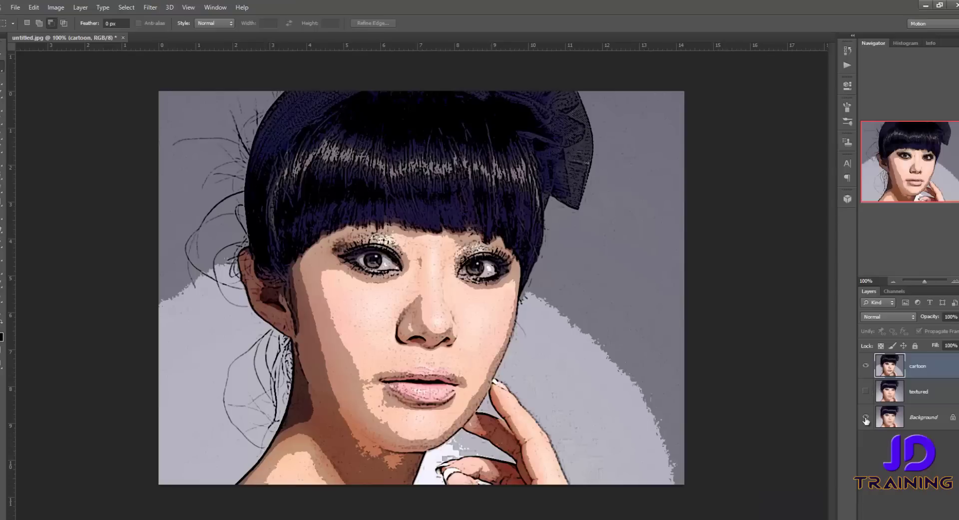
{"action": "left_click", "coordinate": [866, 367]}
{"action": "left_click", "coordinate": [866, 367]}
{"action": "left_click", "coordinate": [866, 367]}
{"action": "left_click", "coordinate": [865, 392]}
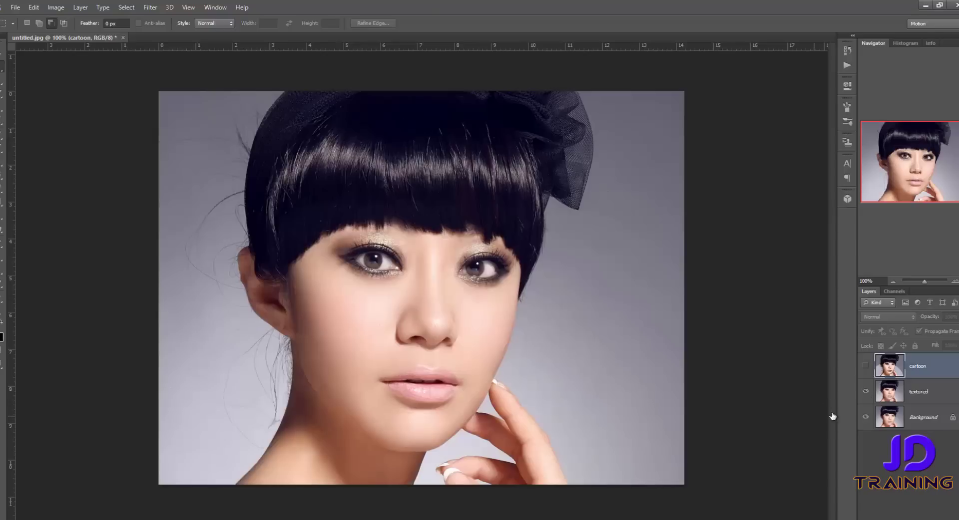
{"action": "left_click", "coordinate": [915, 399]}
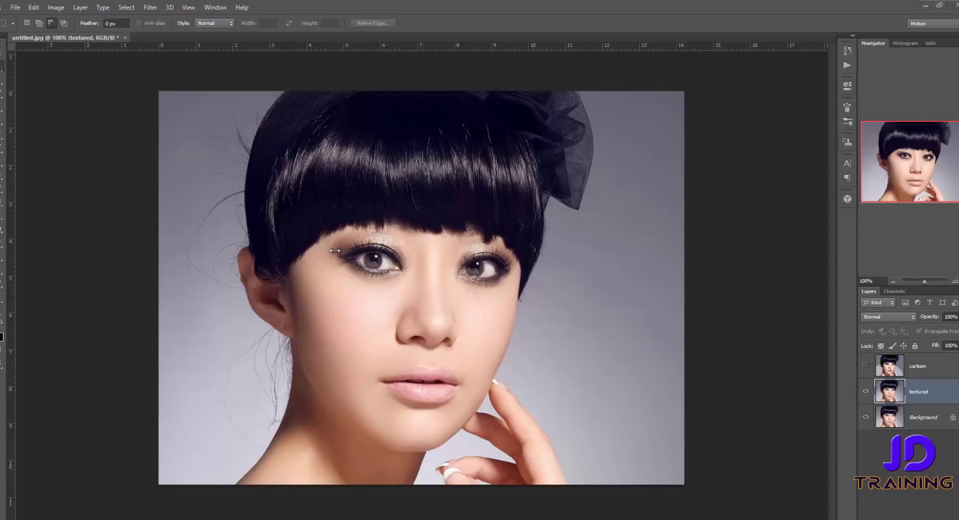
Pick Texturizer from the Filter Gallery's Texture group for the textured layer
{"action": "left_click", "coordinate": [155, 7]}
{"action": "left_click", "coordinate": [156, 46]}
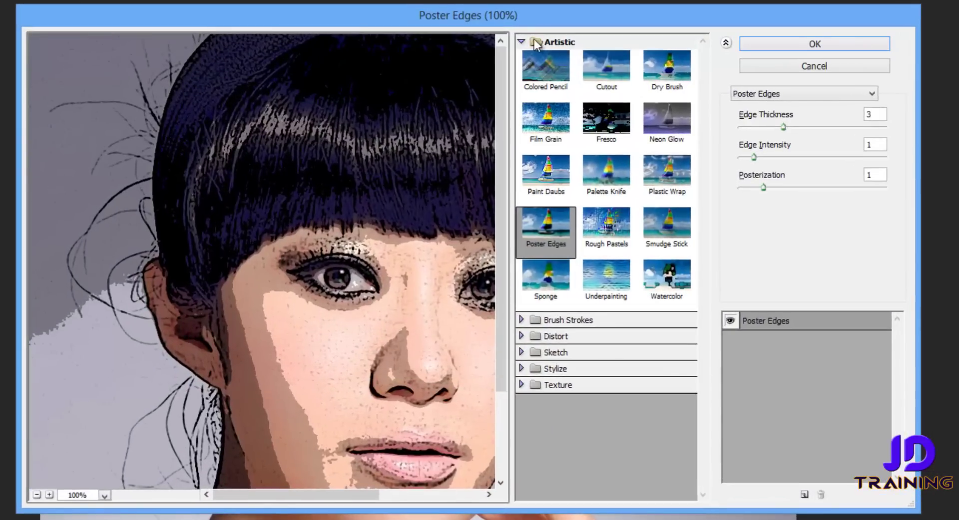
{"action": "left_click", "coordinate": [536, 43]}
{"action": "left_click", "coordinate": [520, 123]}
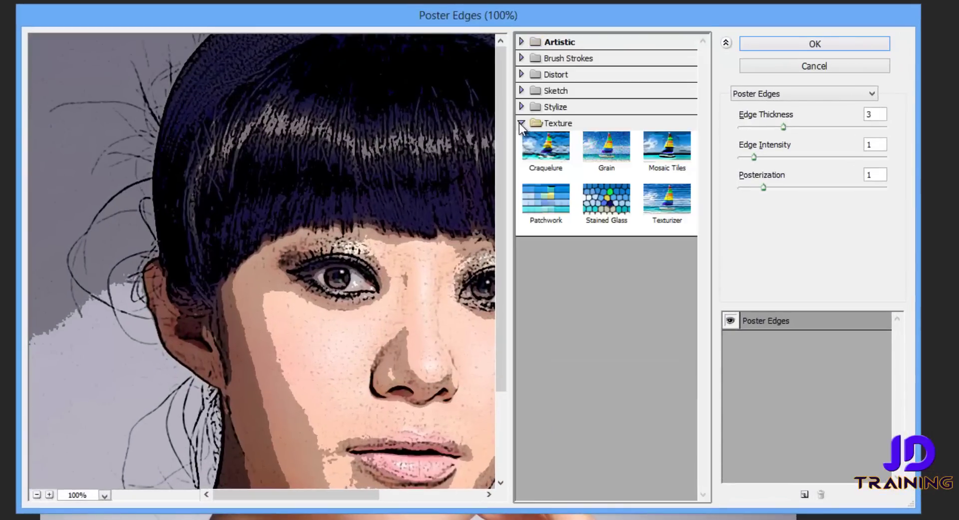
{"action": "left_click", "coordinate": [664, 205]}
{"action": "left_click_drag", "start_coordinate": [233, 177], "coordinate": [256, 221]}
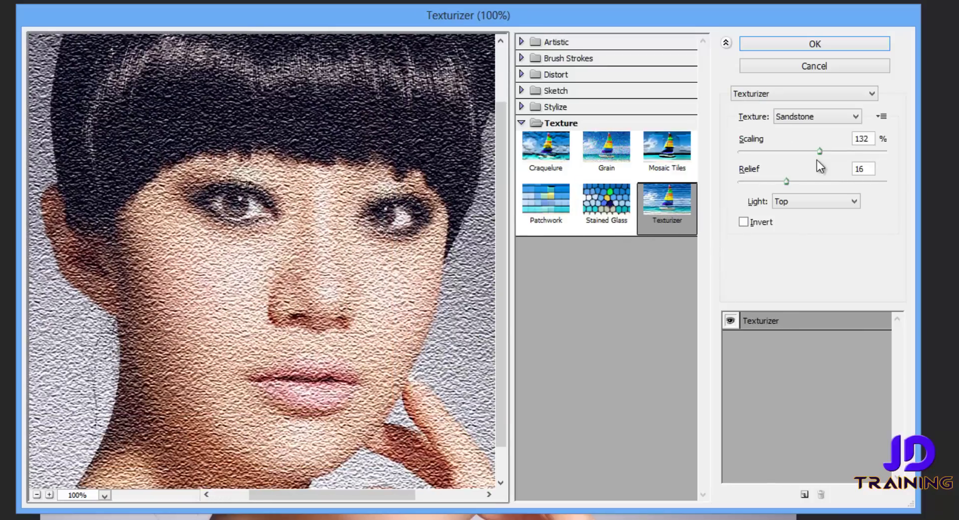
Set the Sandstone texture to Scaling 88% and Relief 17, leaving Invert off
{"action": "mouse_move", "coordinate": [818, 150]}
{"action": "left_mouse_down"}
{"action": "mouse_move", "coordinate": [837, 151]}
{"action": "mouse_move", "coordinate": [760, 158]}
{"action": "mouse_move", "coordinate": [848, 182]}
{"action": "mouse_move", "coordinate": [766, 189]}
{"action": "mouse_move", "coordinate": [786, 189]}
{"action": "left_mouse_up"}
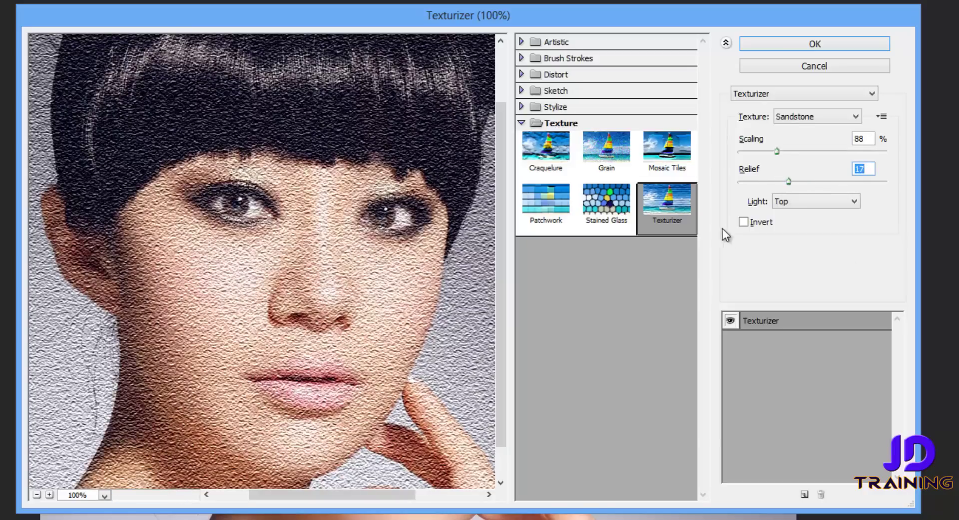
{"action": "left_click", "coordinate": [742, 223]}
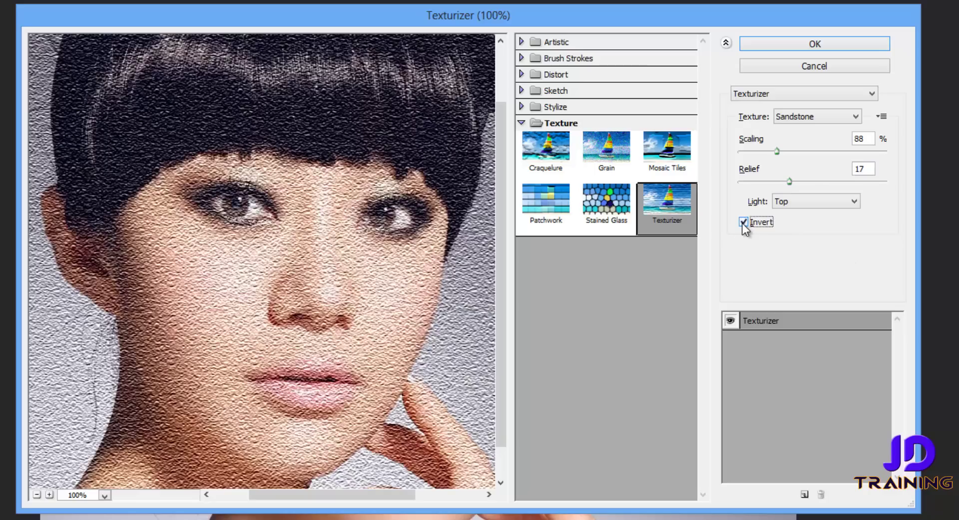
{"action": "left_click", "coordinate": [742, 222]}
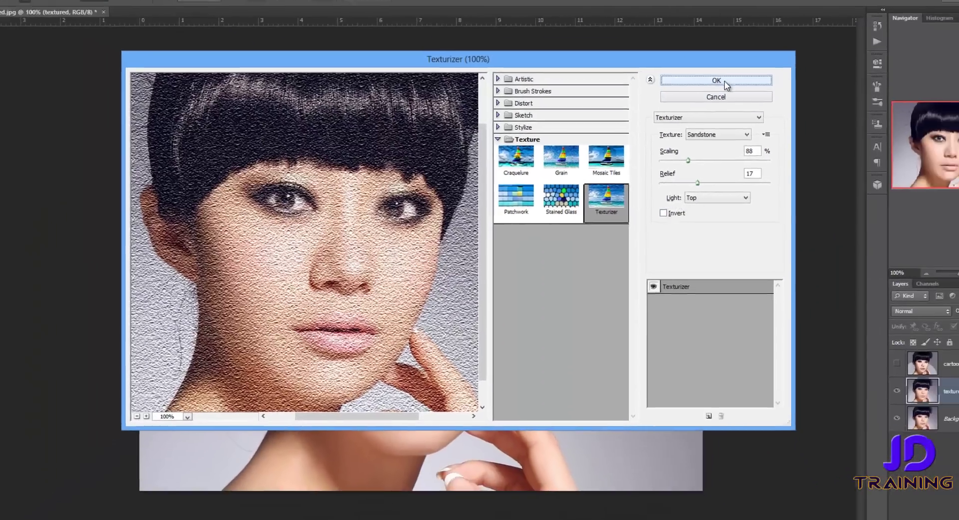
Apply the Sandstone Texturizer and compare the cartoon layer on and off, leaving it visible
{"action": "left_click", "coordinate": [725, 85]}
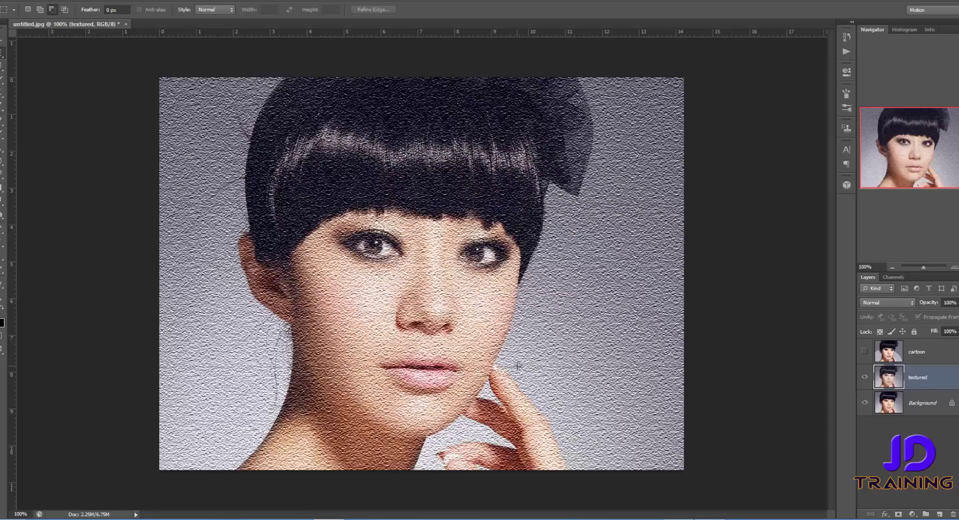
{"action": "left_click", "coordinate": [865, 352]}
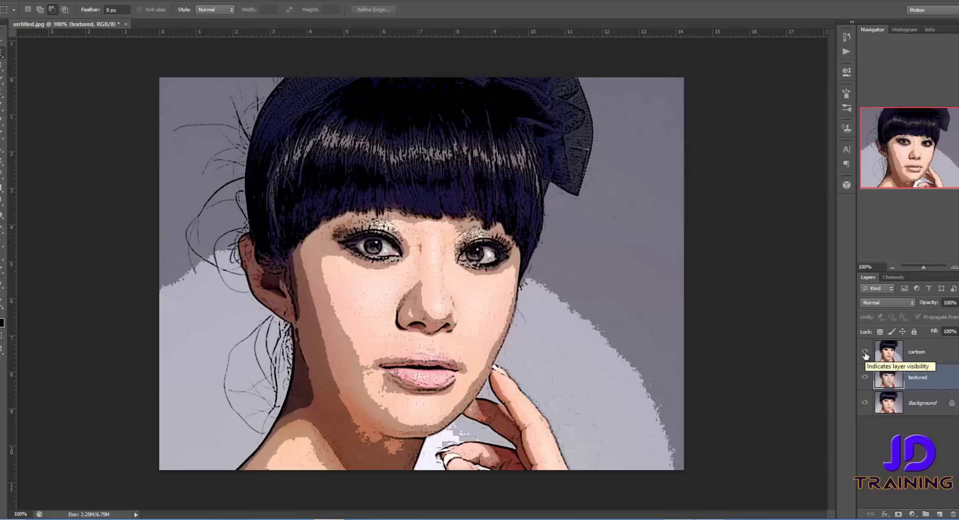
{"action": "left_click", "coordinate": [864, 352]}
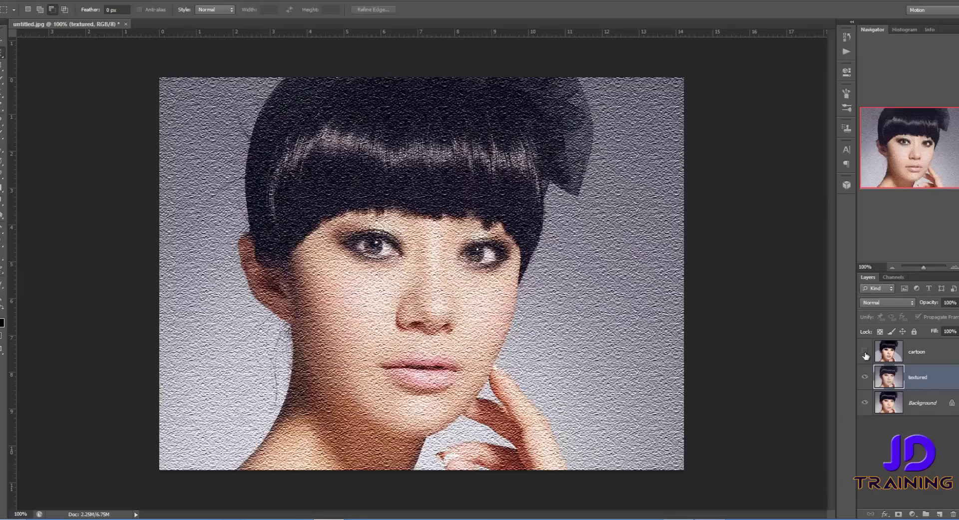
{"action": "left_click", "coordinate": [865, 352]}
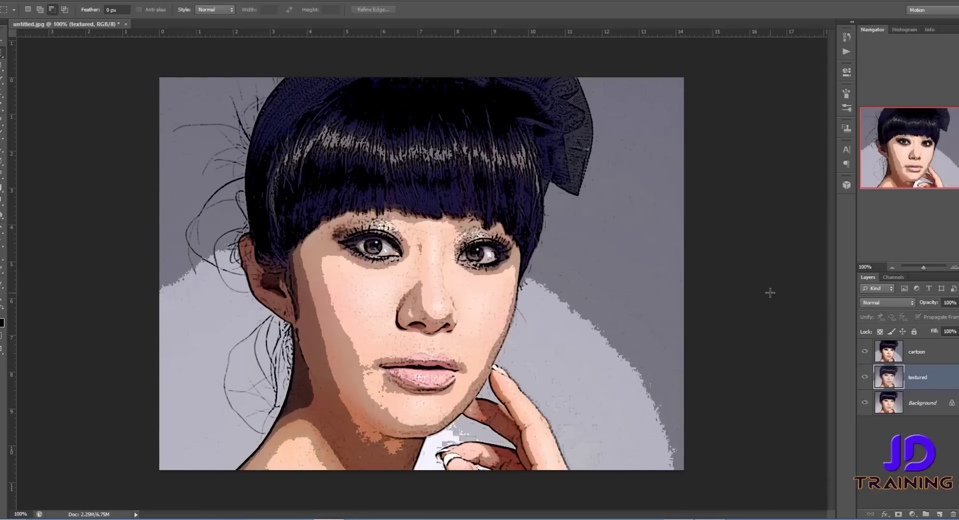